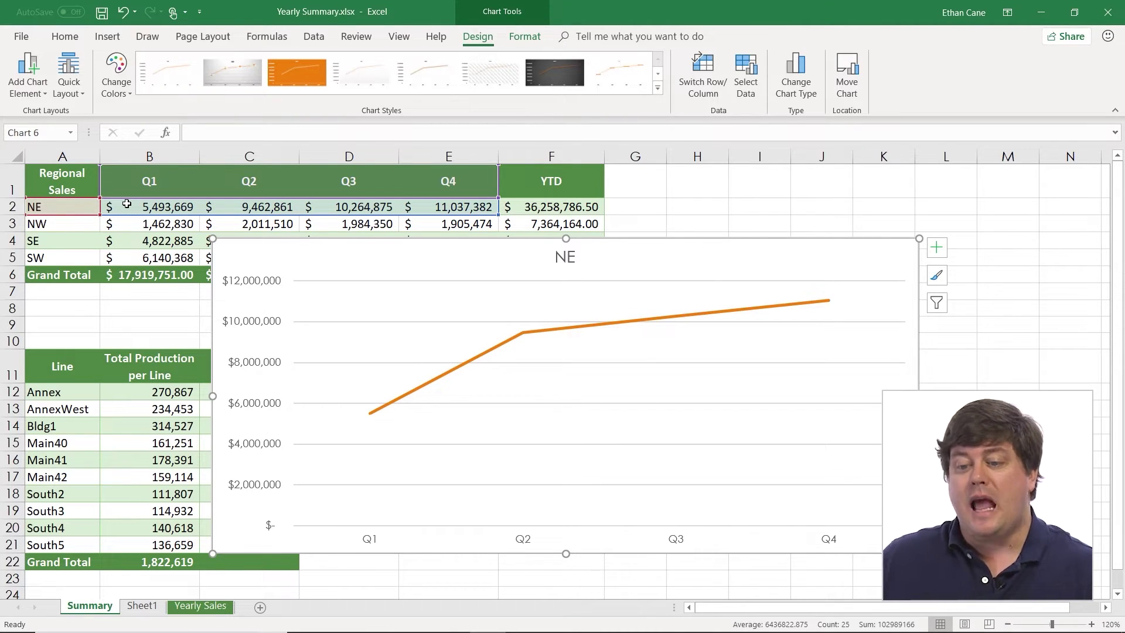
Step: Add a Linear (NE) trendline to the chart and open its full Format Trendline settings
{"action": "left_click", "coordinate": [32, 94]}
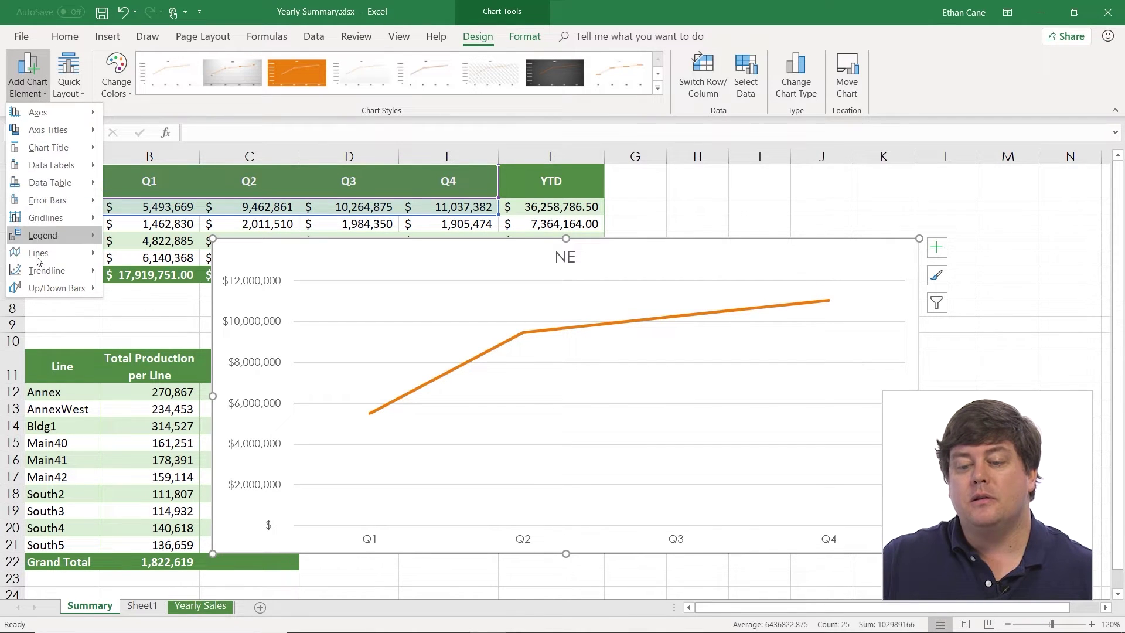
{"action": "mouse_move", "coordinate": [41, 274]}
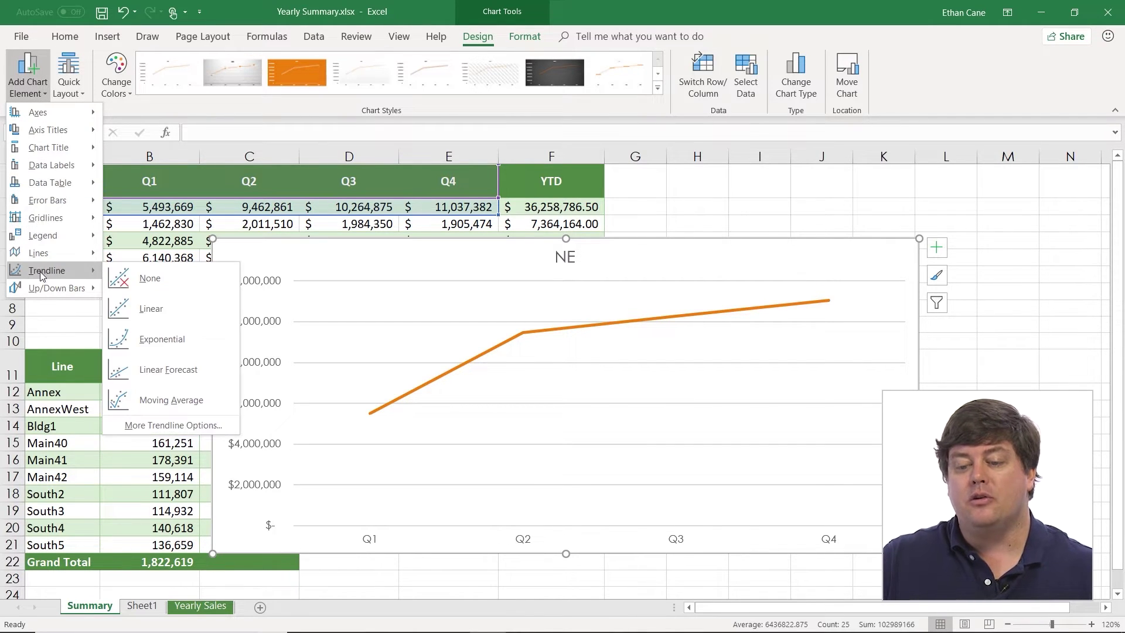
{"action": "left_click", "coordinate": [170, 427]}
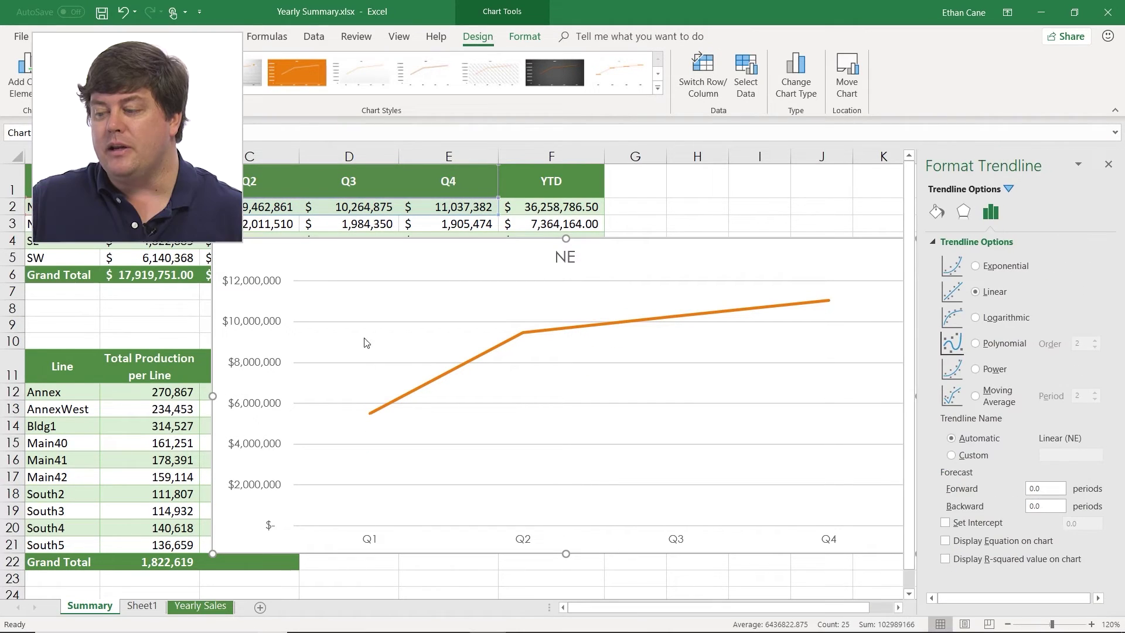
Step: Review the chart area's Size, Fill & Line and Text Options, then select the dotted NE trendline
{"action": "left_click", "coordinate": [666, 238]}
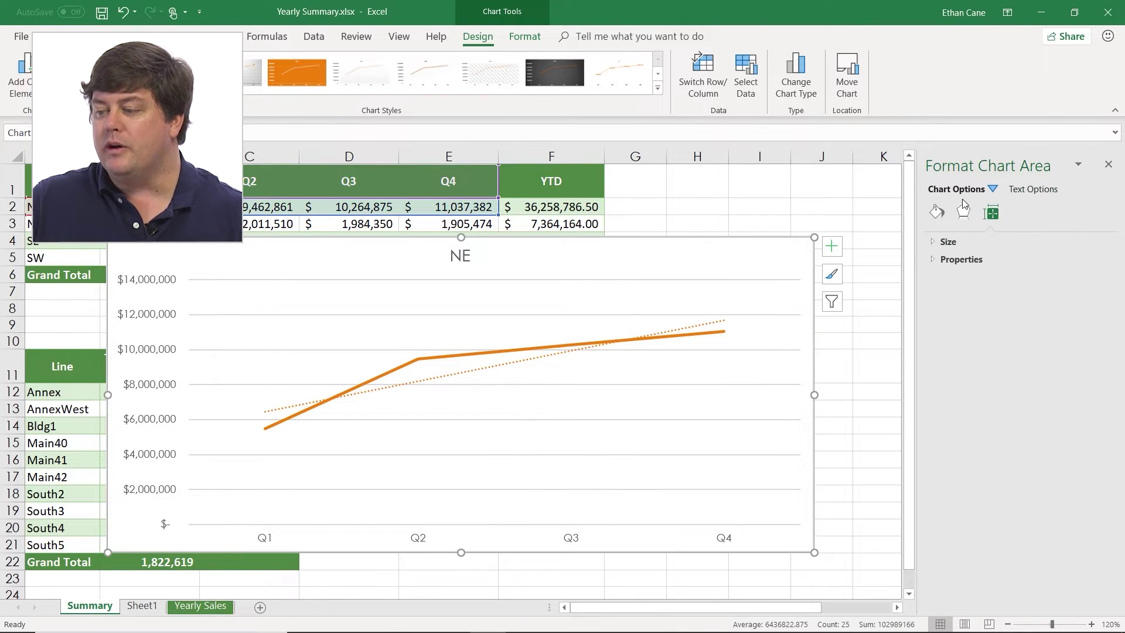
{"action": "left_click", "coordinate": [946, 241]}
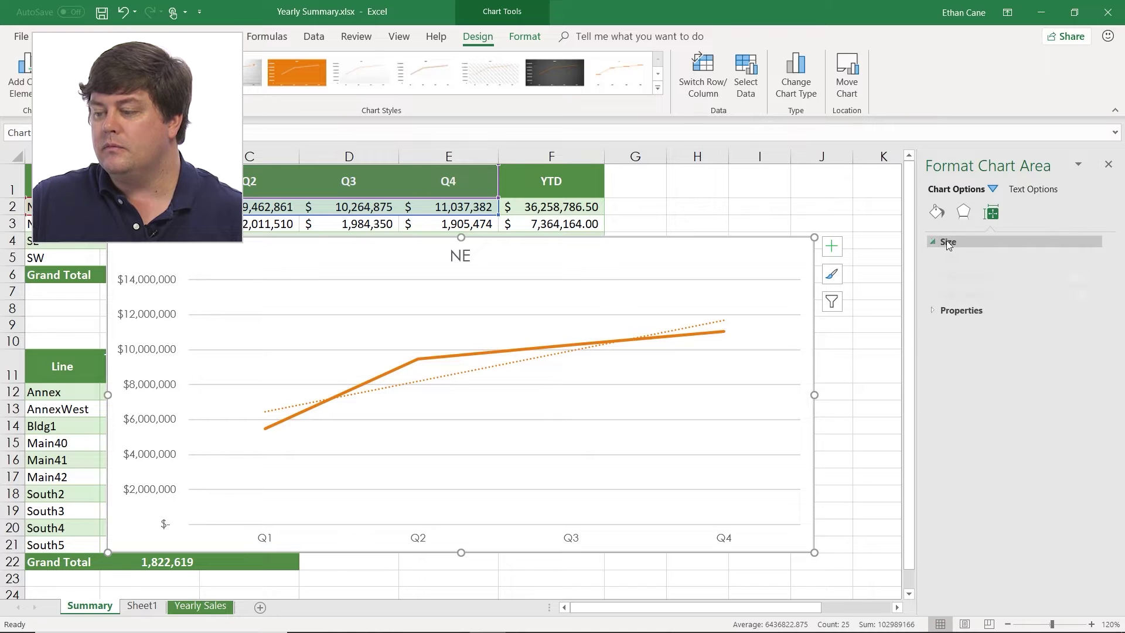
{"action": "left_click", "coordinate": [937, 211]}
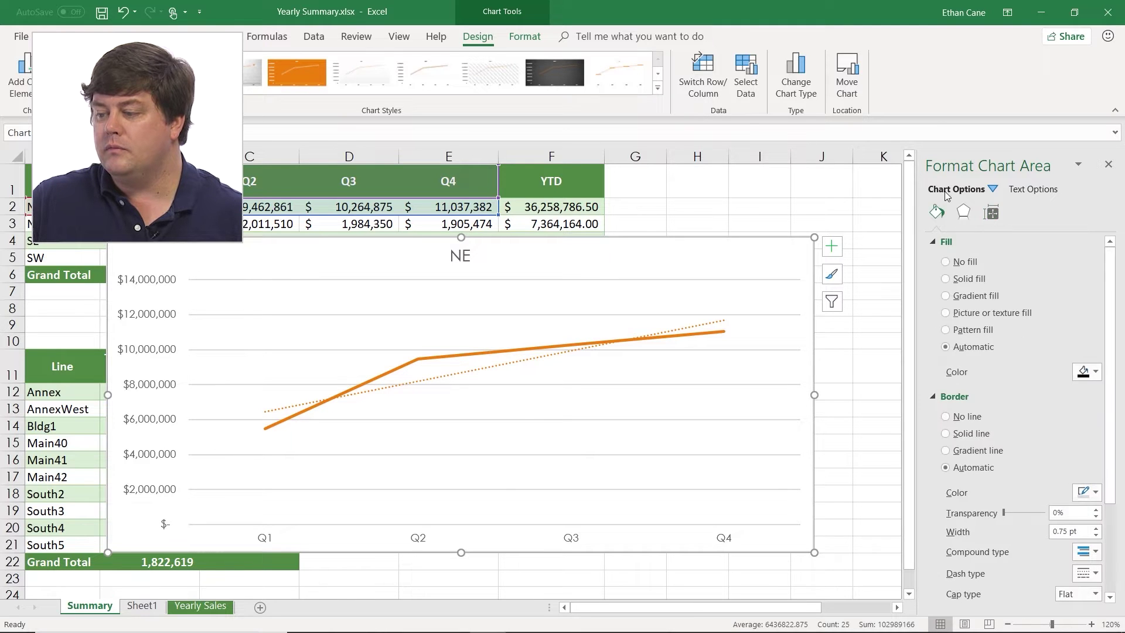
{"action": "left_click", "coordinate": [1031, 191]}
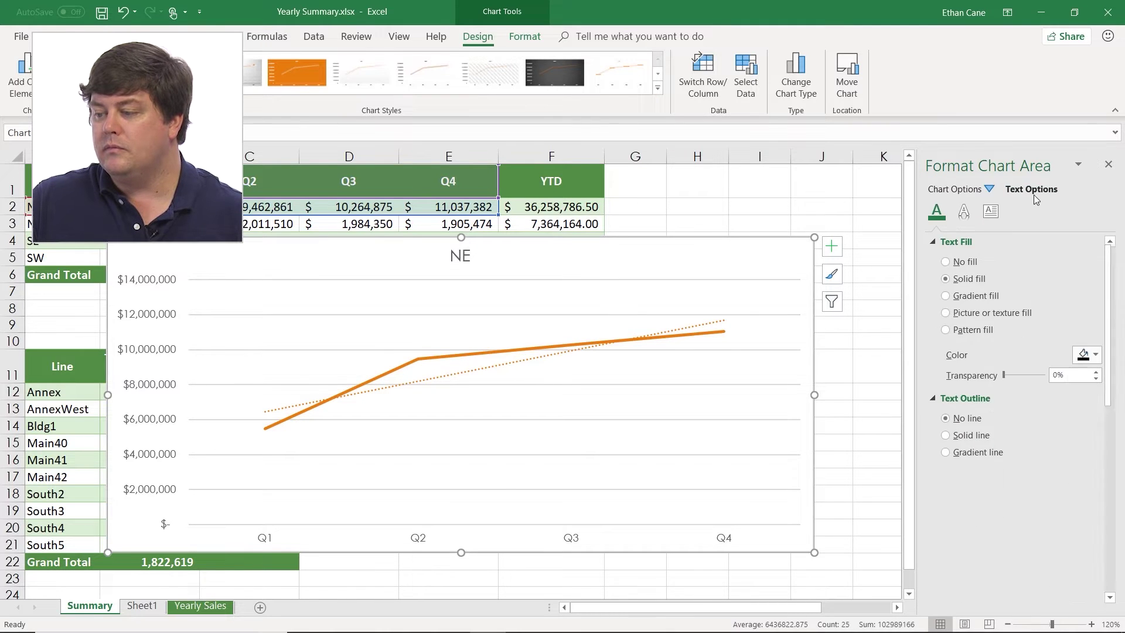
{"action": "left_click", "coordinate": [713, 325]}
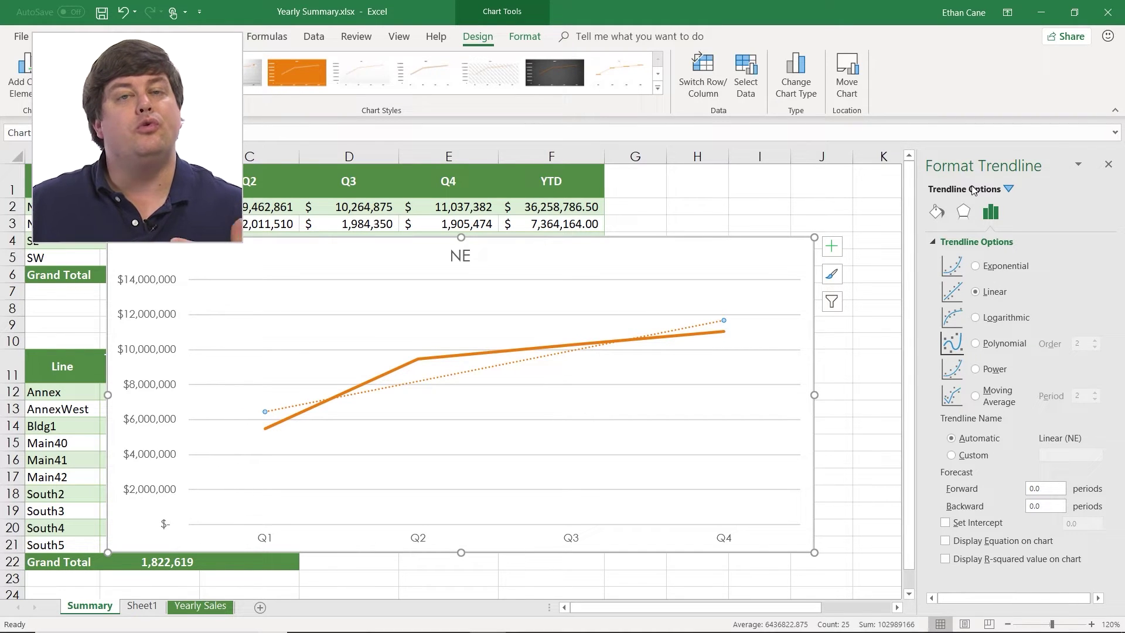
Step: Preview each trendline type (Exponential, Logarithmic, Polynomial, Power, Moving Average) and return to Linear
{"action": "left_click", "coordinate": [981, 268]}
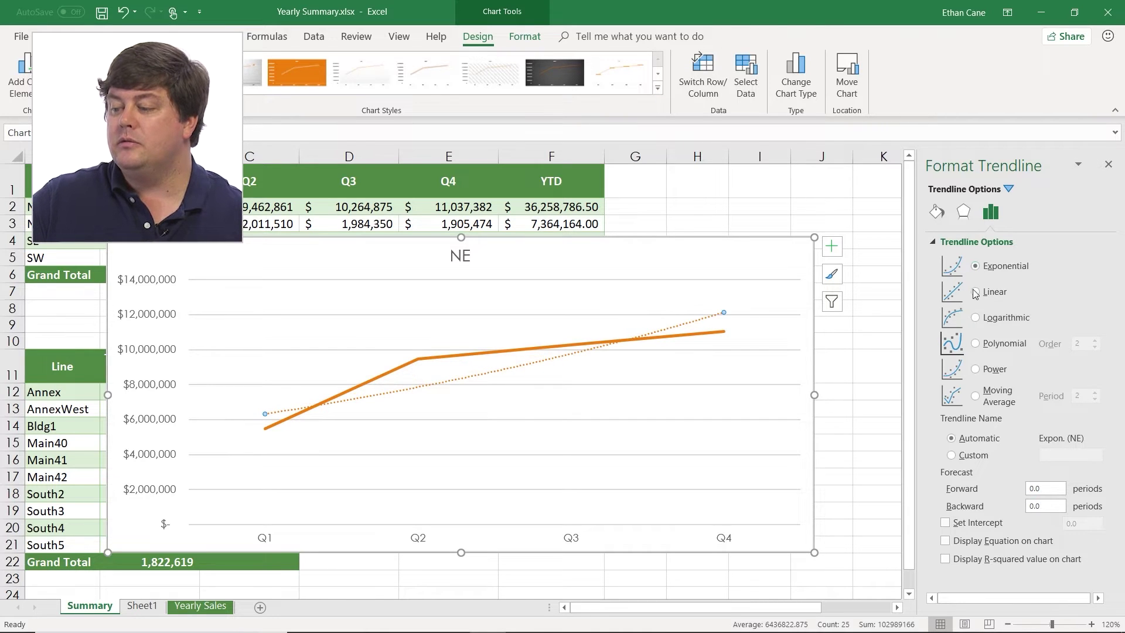
{"action": "left_click", "coordinate": [976, 293]}
{"action": "left_click", "coordinate": [976, 318]}
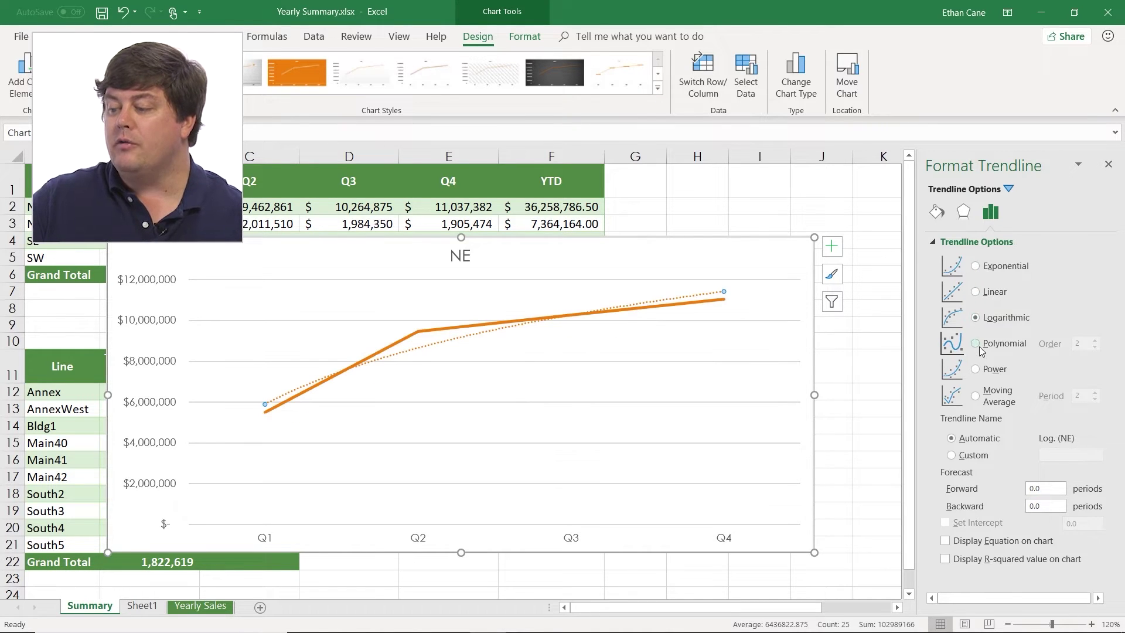
{"action": "left_click", "coordinate": [977, 345]}
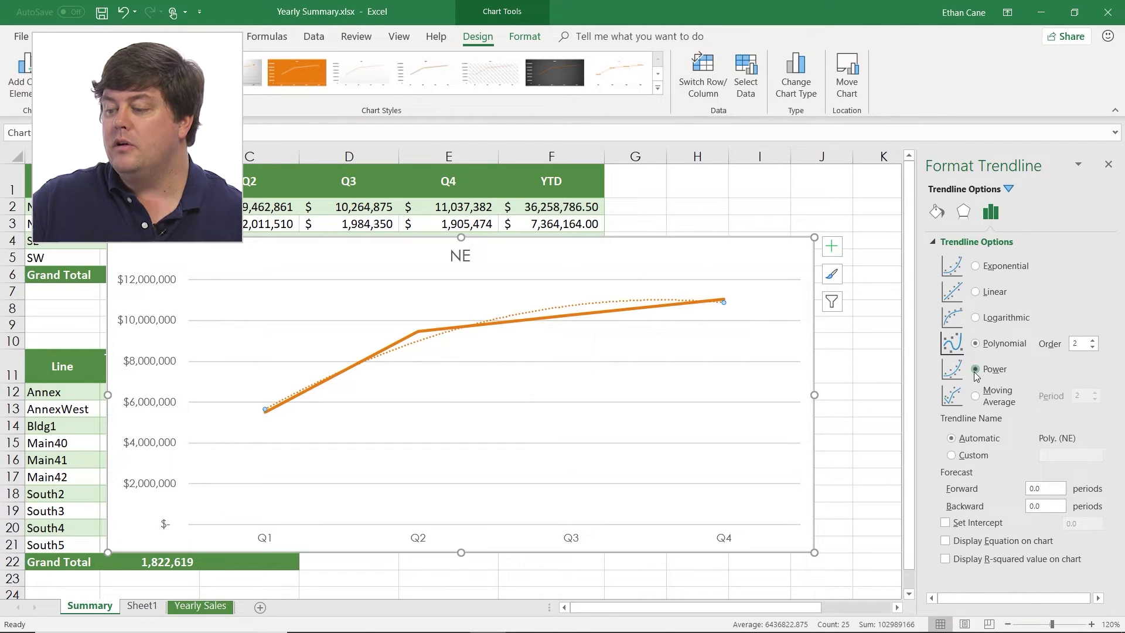
{"action": "left_click", "coordinate": [975, 370]}
{"action": "left_click", "coordinate": [975, 396]}
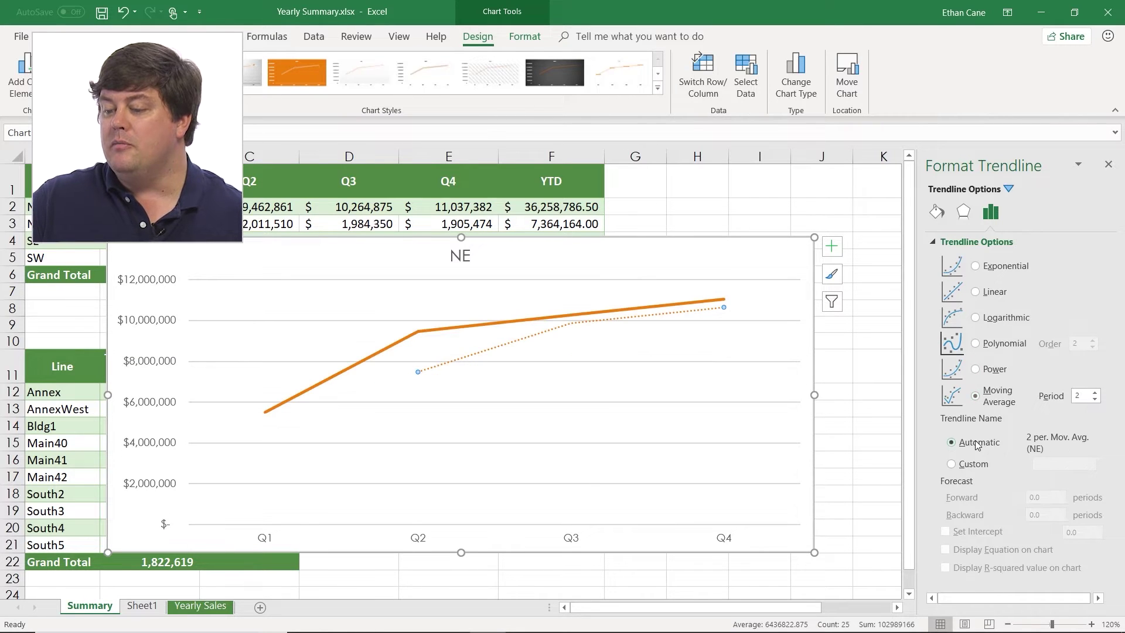
{"action": "left_click", "coordinate": [976, 292]}
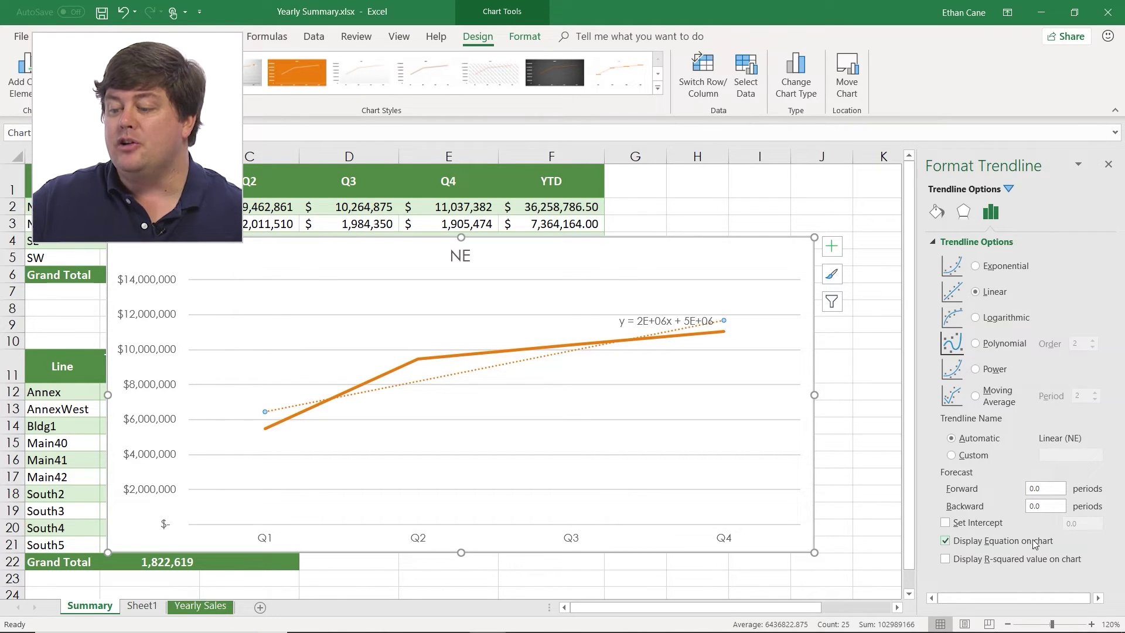
Step: Hide the trendline equation on the chart and make the NE trendline Logarithmic
{"action": "left_click", "coordinate": [945, 541]}
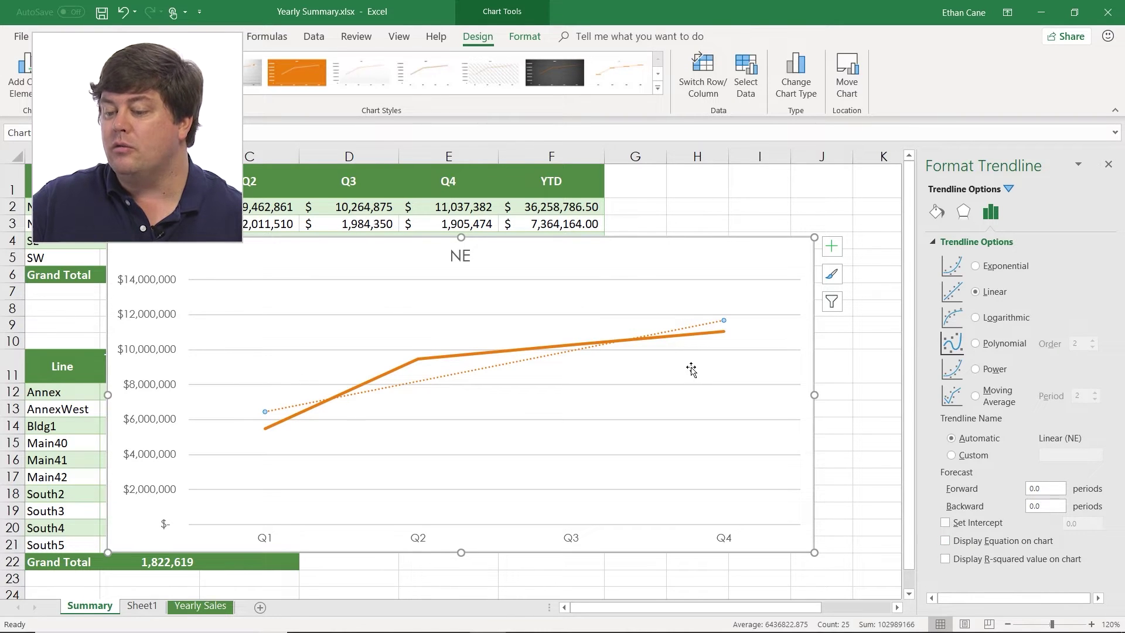
{"action": "left_click", "coordinate": [981, 269]}
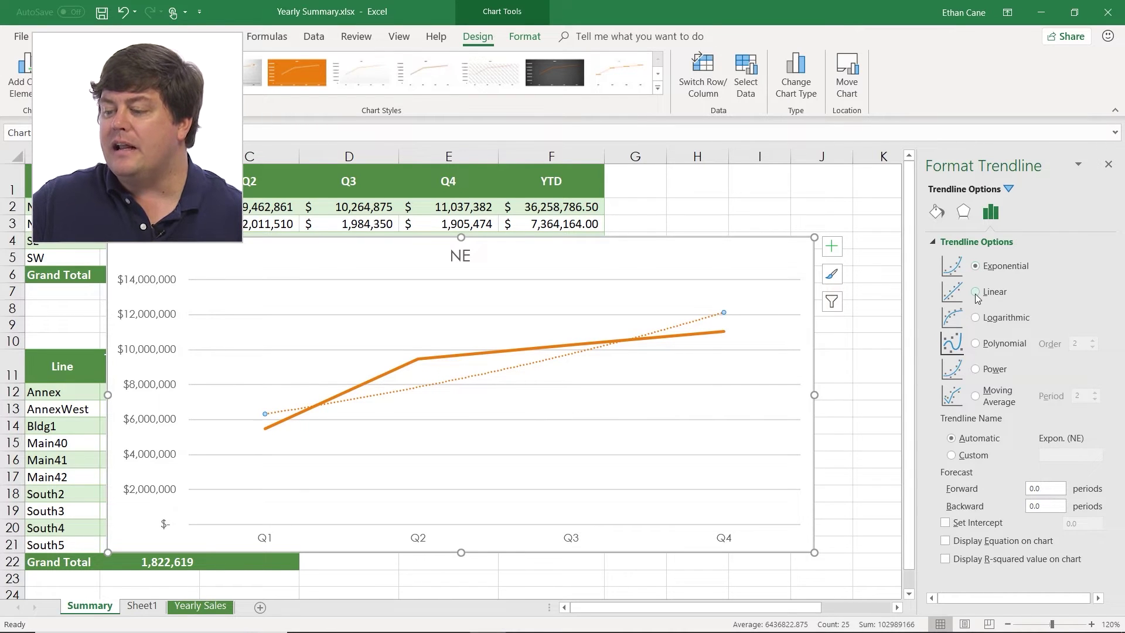
{"action": "left_click", "coordinate": [976, 294]}
{"action": "left_click", "coordinate": [977, 319]}
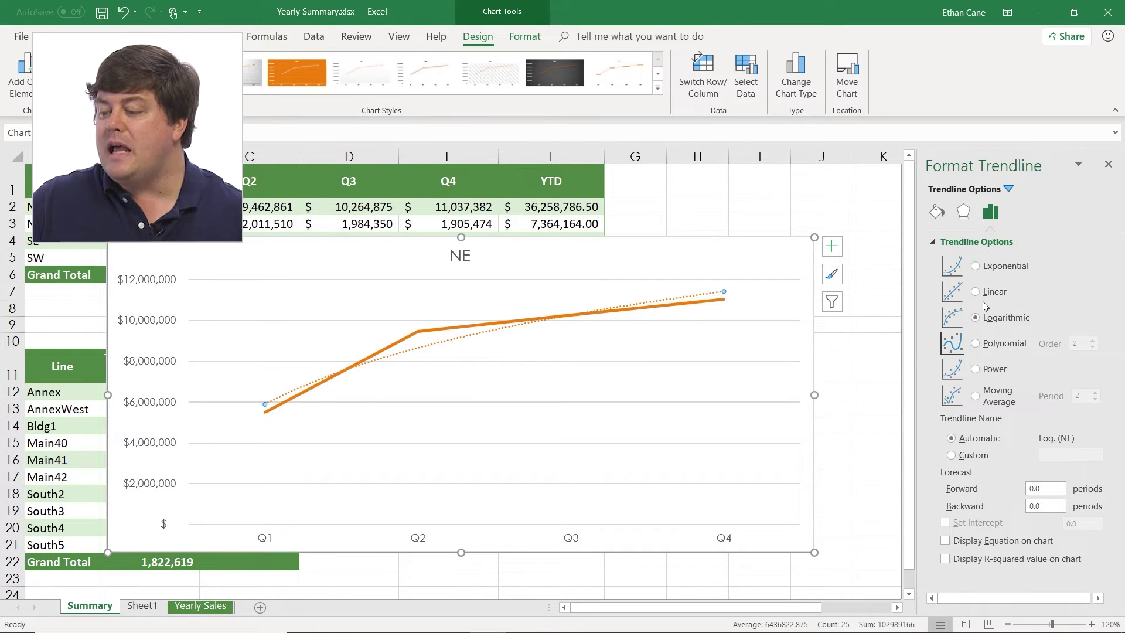
Step: Keep the automatic trendline name and set a 4-period forward forecast
{"action": "left_click", "coordinate": [951, 456]}
{"action": "left_click", "coordinate": [952, 439]}
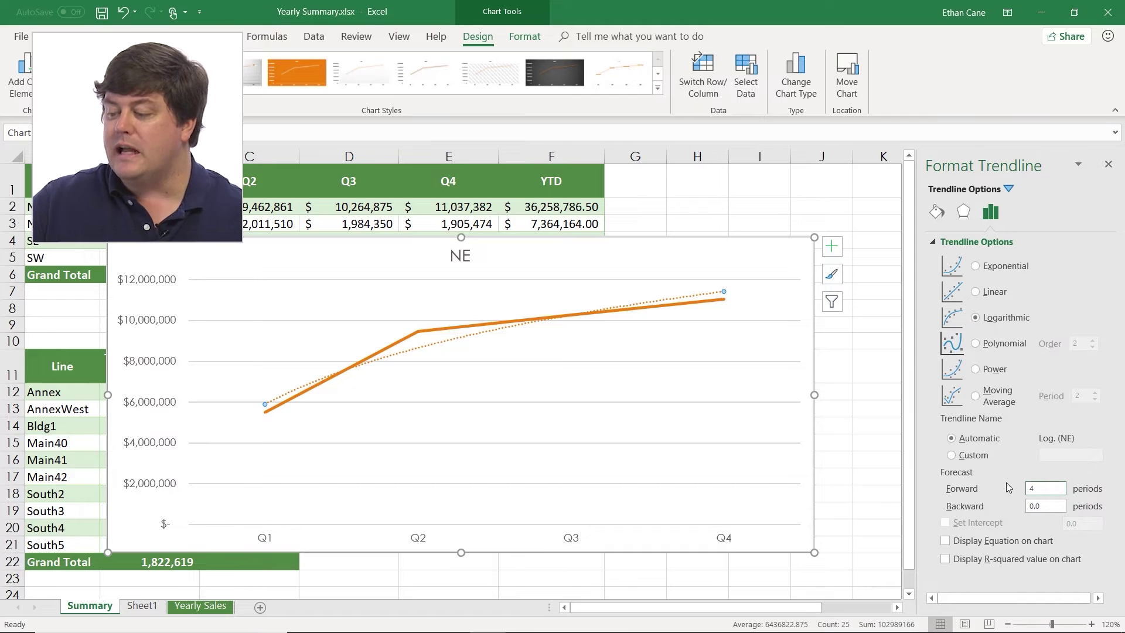
{"action": "left_click", "coordinate": [1050, 506]}
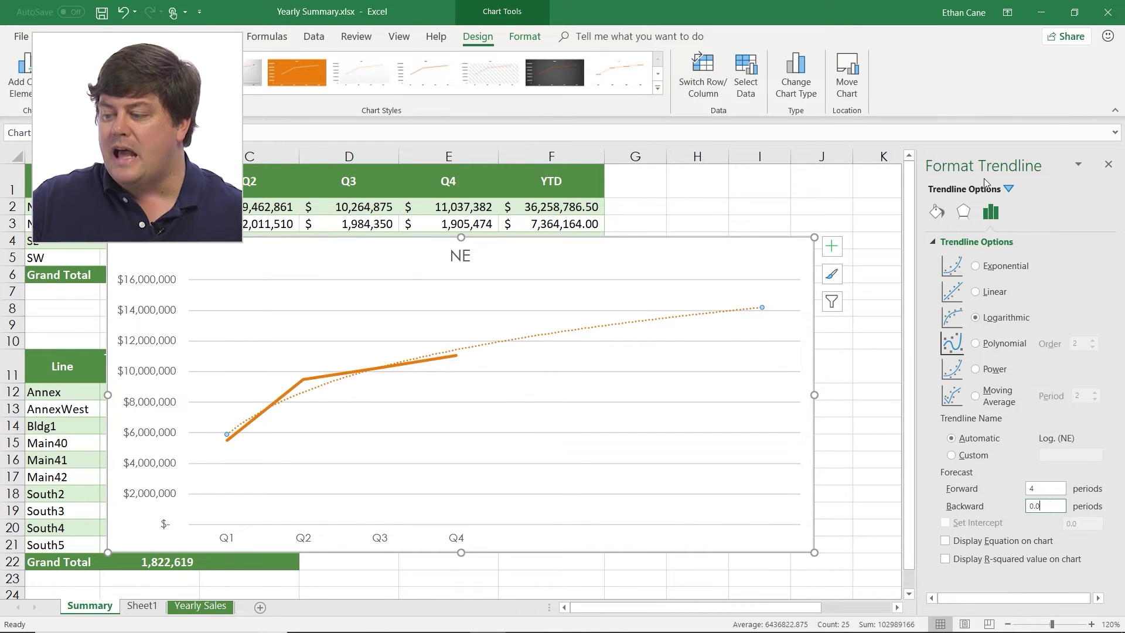
Step: Compare fit types, settle on a Linear NE trendline, and show its R² (0.833) on the chart
{"action": "left_click", "coordinate": [976, 292]}
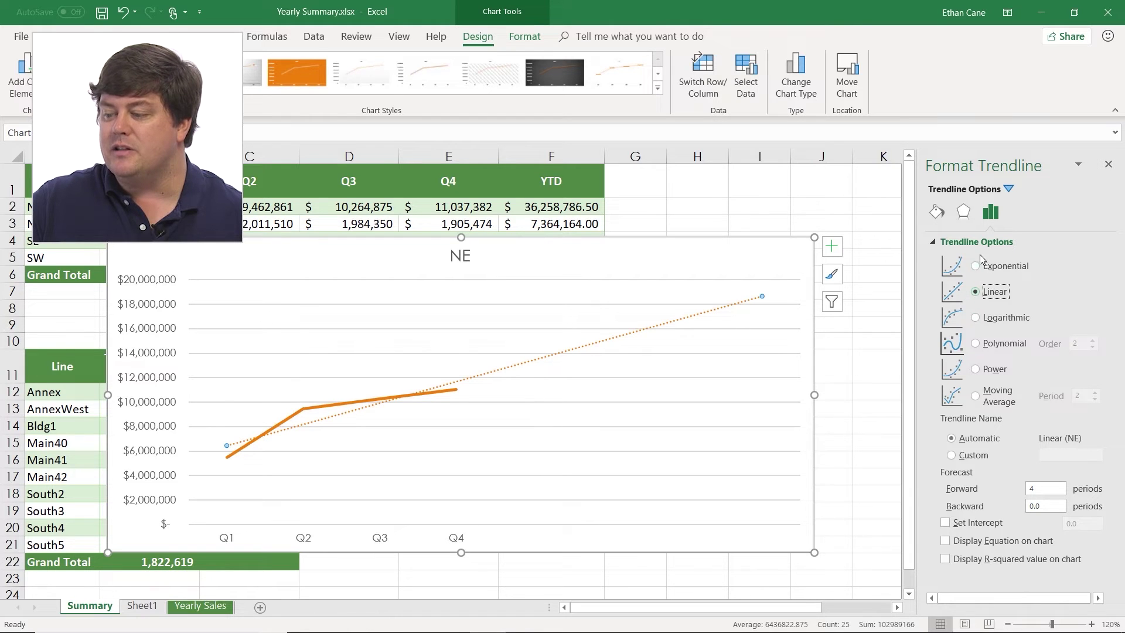
{"action": "left_click", "coordinate": [999, 266]}
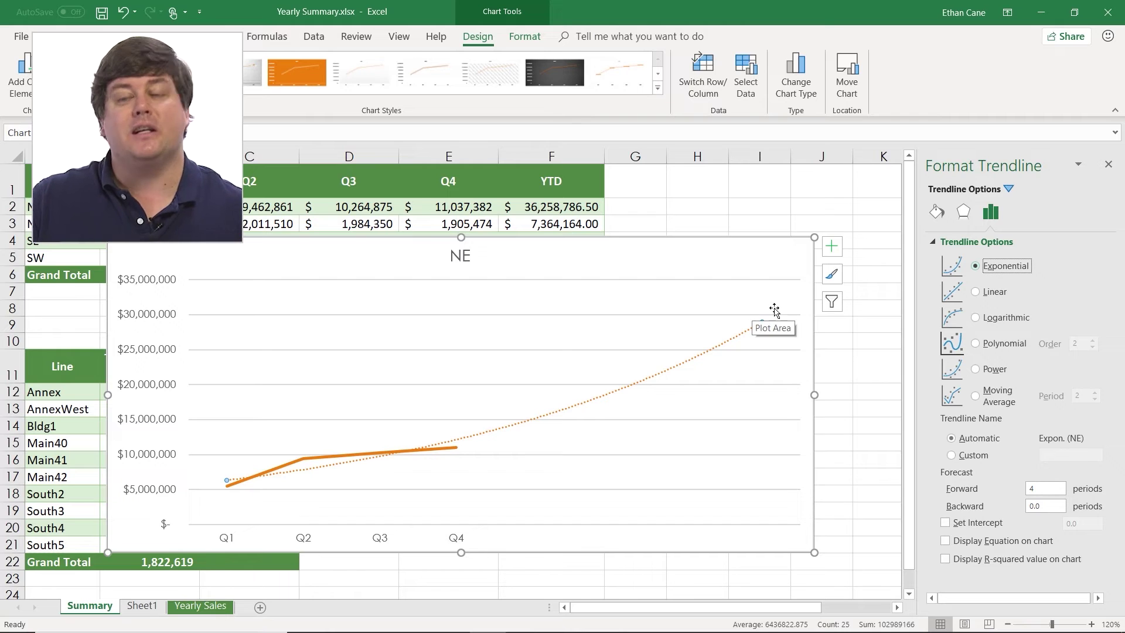
{"action": "left_click", "coordinate": [977, 321]}
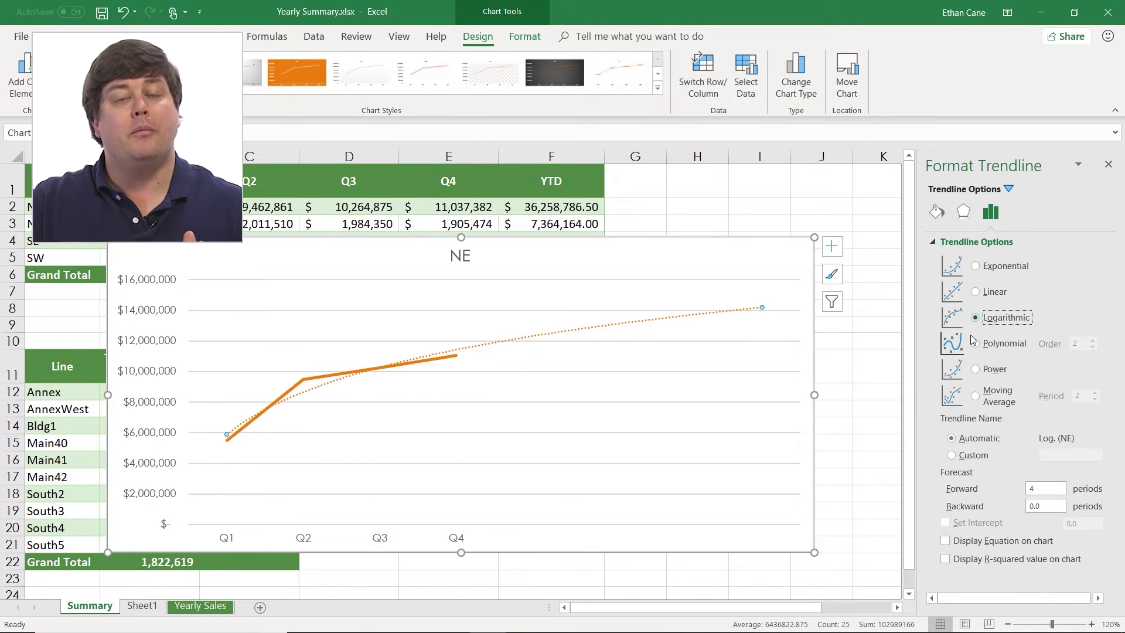
{"action": "left_click", "coordinate": [976, 396]}
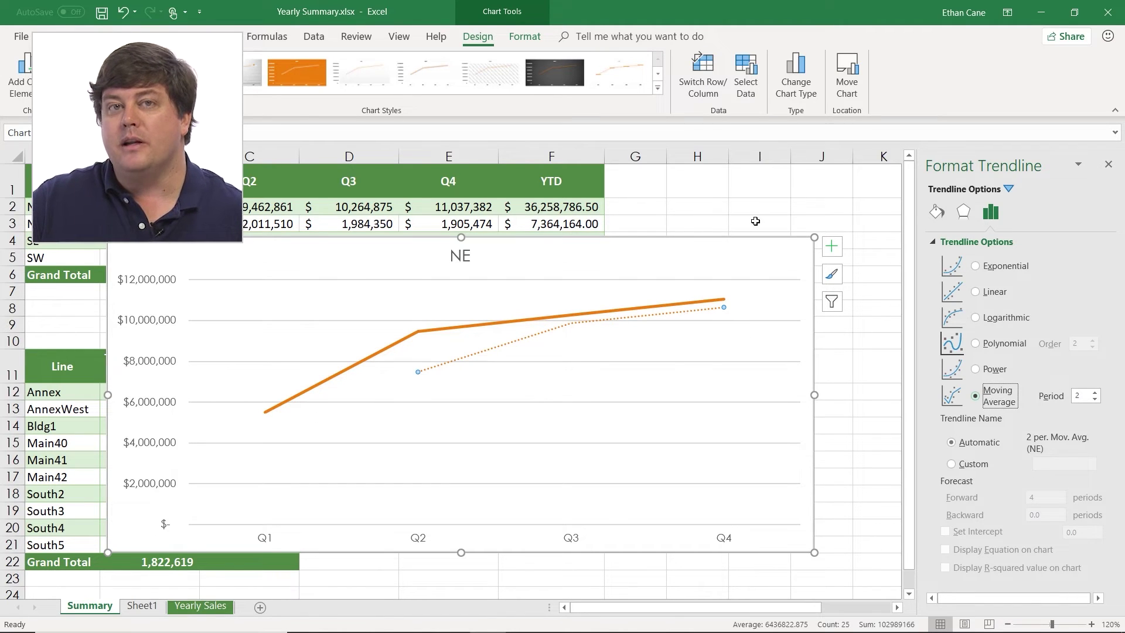
{"action": "left_click", "coordinate": [976, 293]}
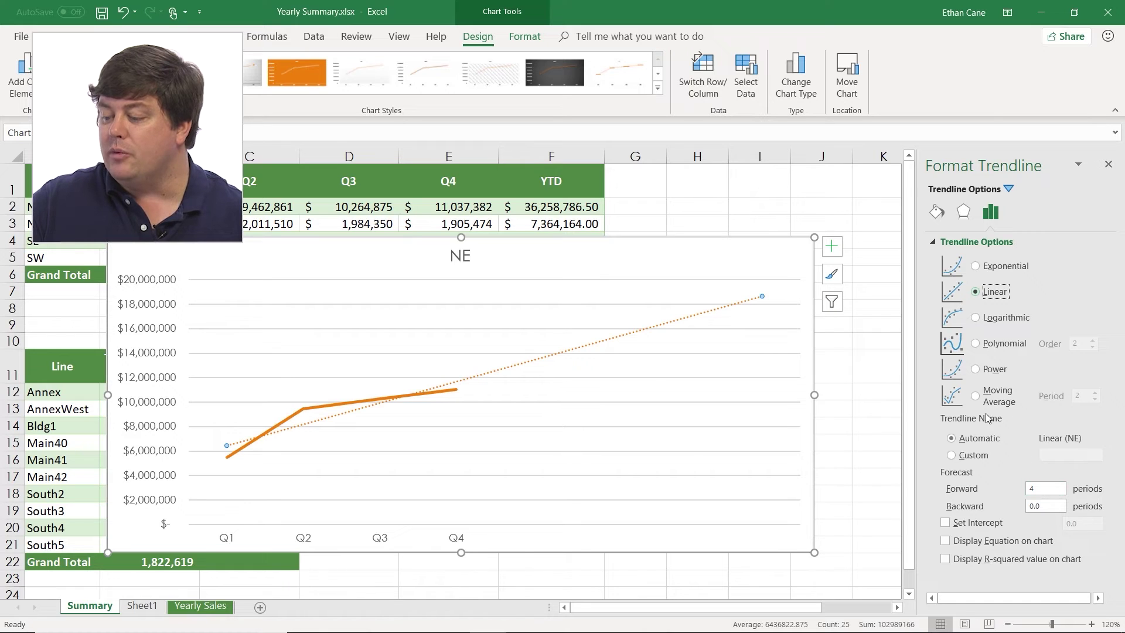
{"action": "left_click", "coordinate": [945, 560]}
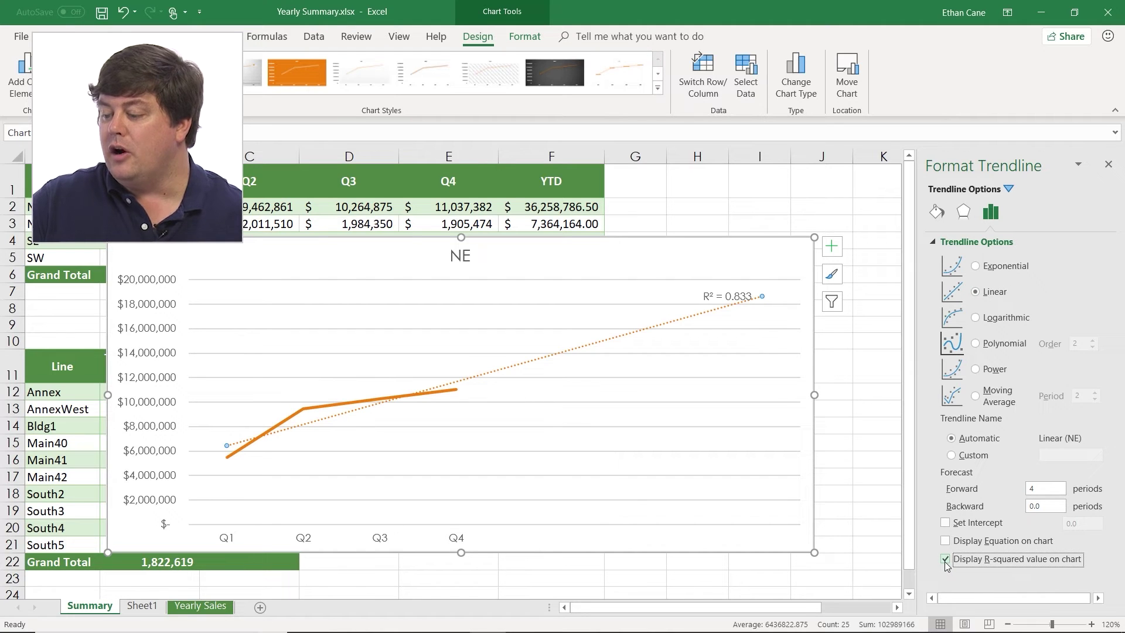
Step: Hide the R² label, make the NE trendline Logarithmic again, and select the whole chart
{"action": "left_click", "coordinate": [941, 551]}
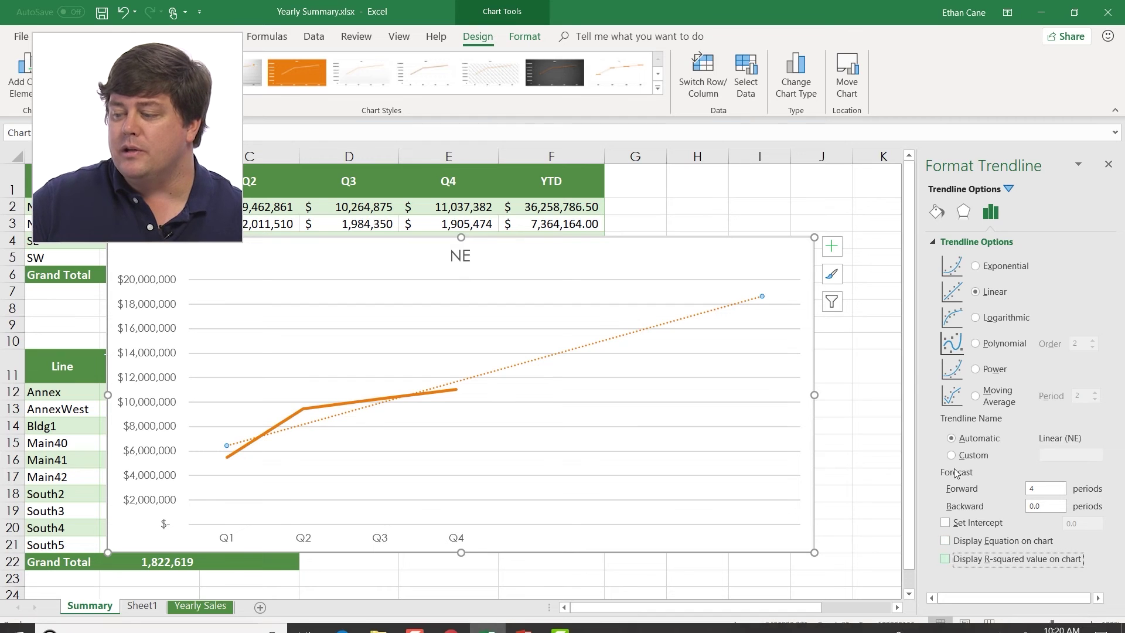
{"action": "left_click", "coordinate": [976, 317]}
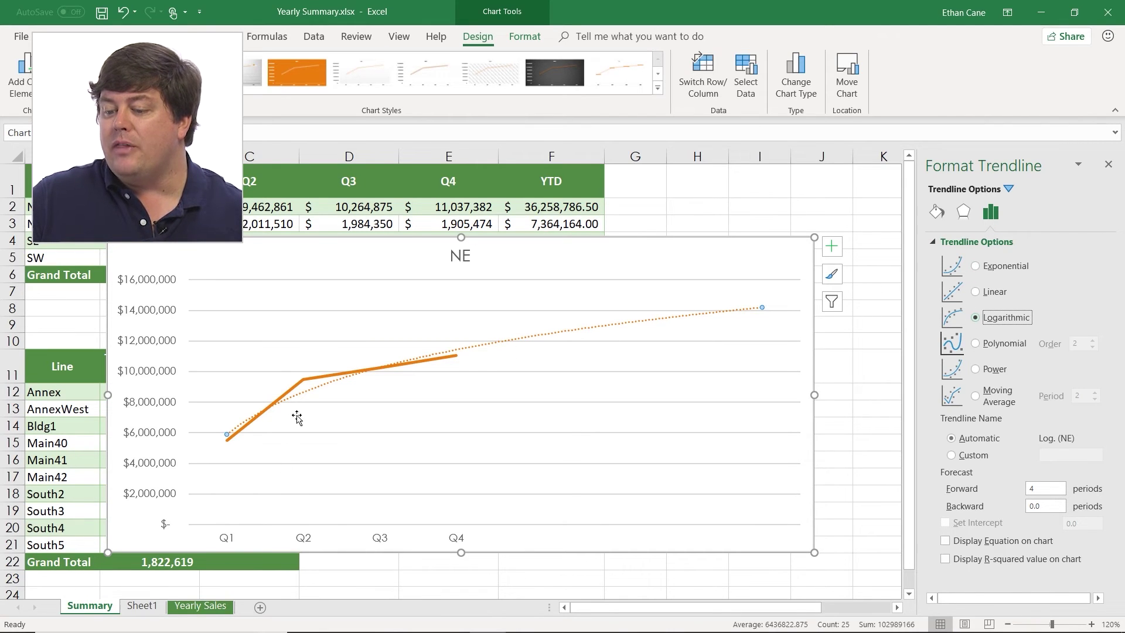
{"action": "mouse_move", "coordinate": [316, 382]}
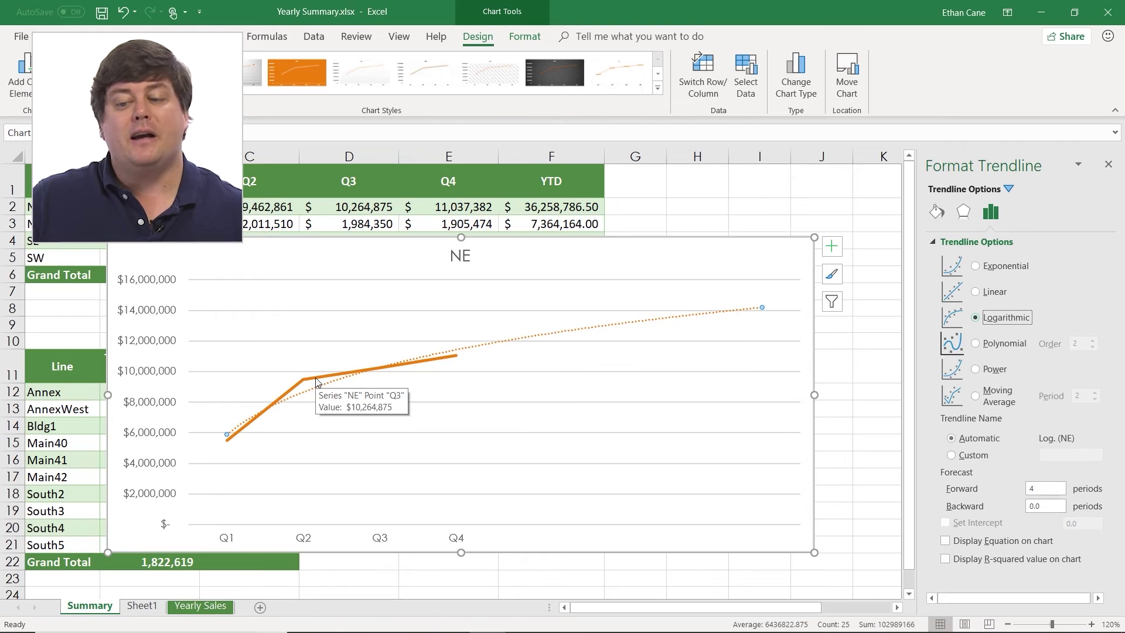
{"action": "left_click", "coordinate": [313, 249]}
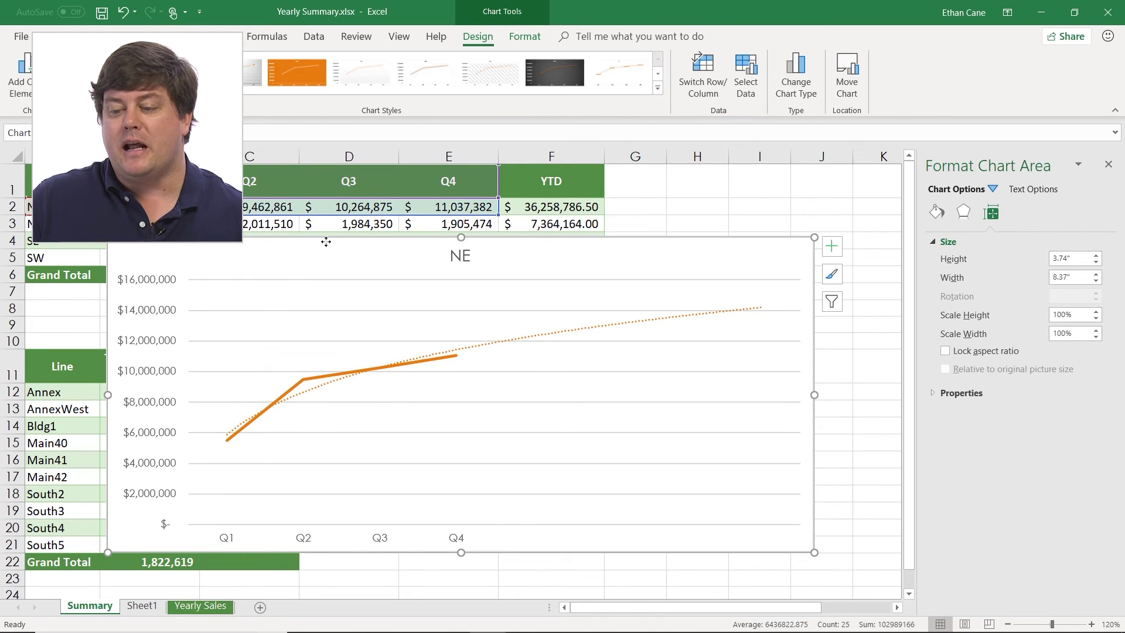
Step: Extend the chart's source data to include the NW, SE and SW rows
{"action": "left_click_drag", "start_coordinate": [325, 242], "coordinate": [442, 315]}
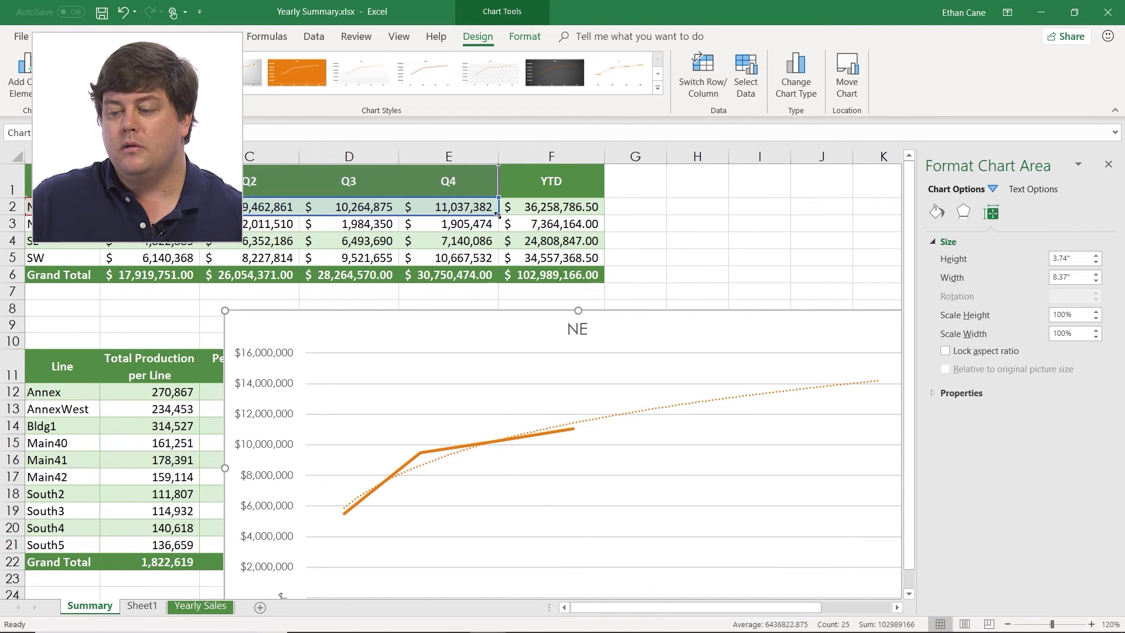
{"action": "left_click_drag", "start_coordinate": [497, 218], "coordinate": [504, 270]}
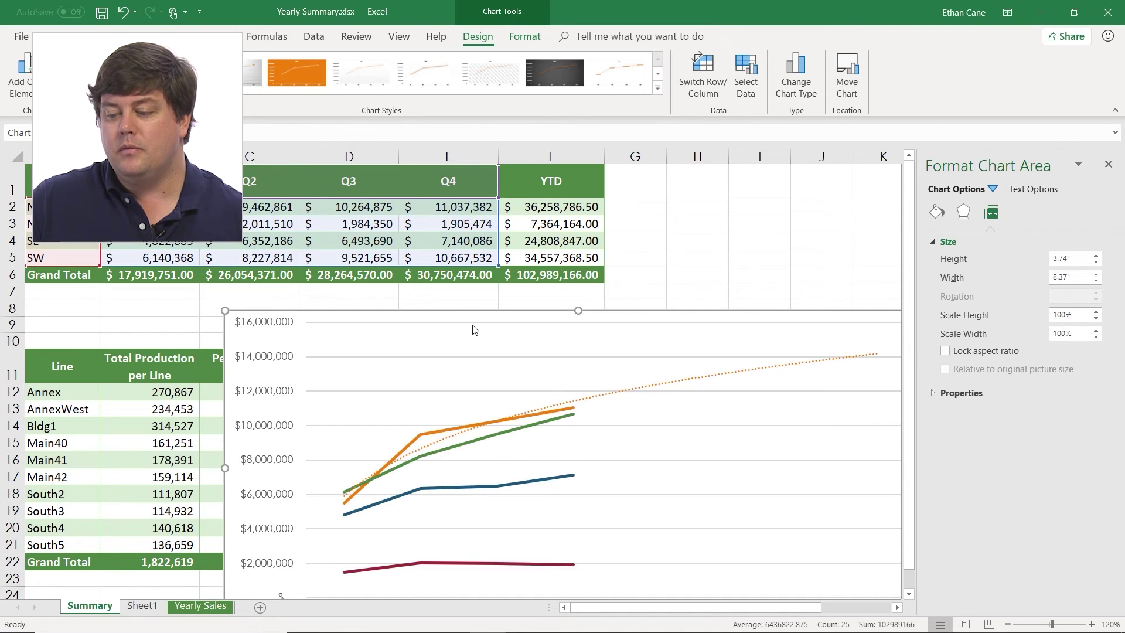
{"action": "left_click_drag", "start_coordinate": [475, 315], "coordinate": [379, 183]}
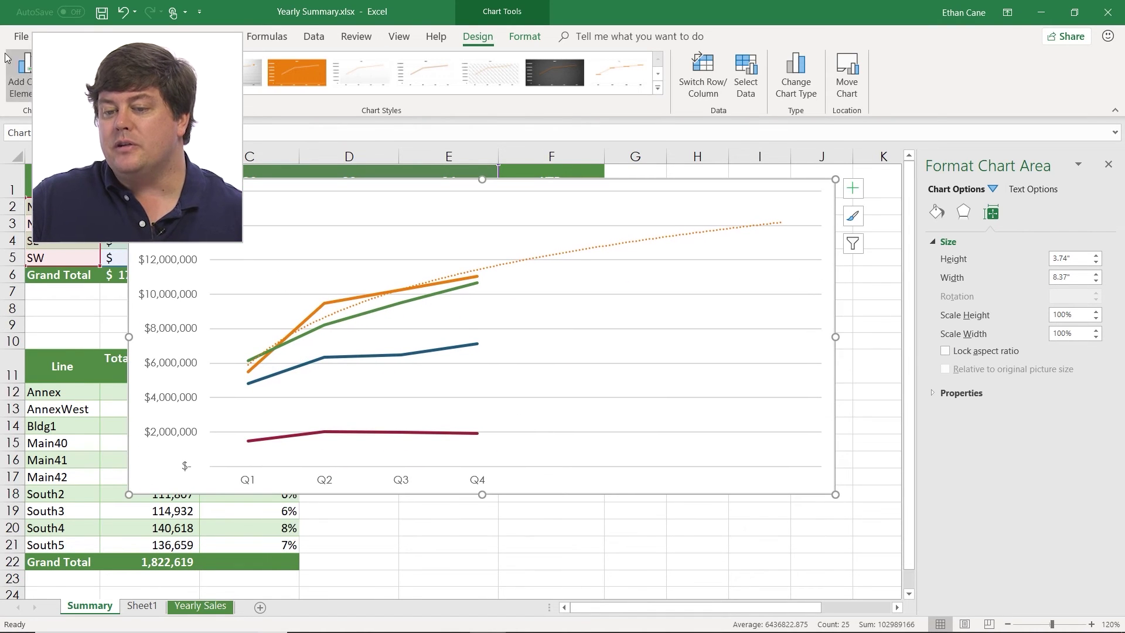
Step: Add a dotted linear trendline to the NW series and select it for formatting
{"action": "left_click", "coordinate": [21, 76]}
{"action": "mouse_move", "coordinate": [48, 272]}
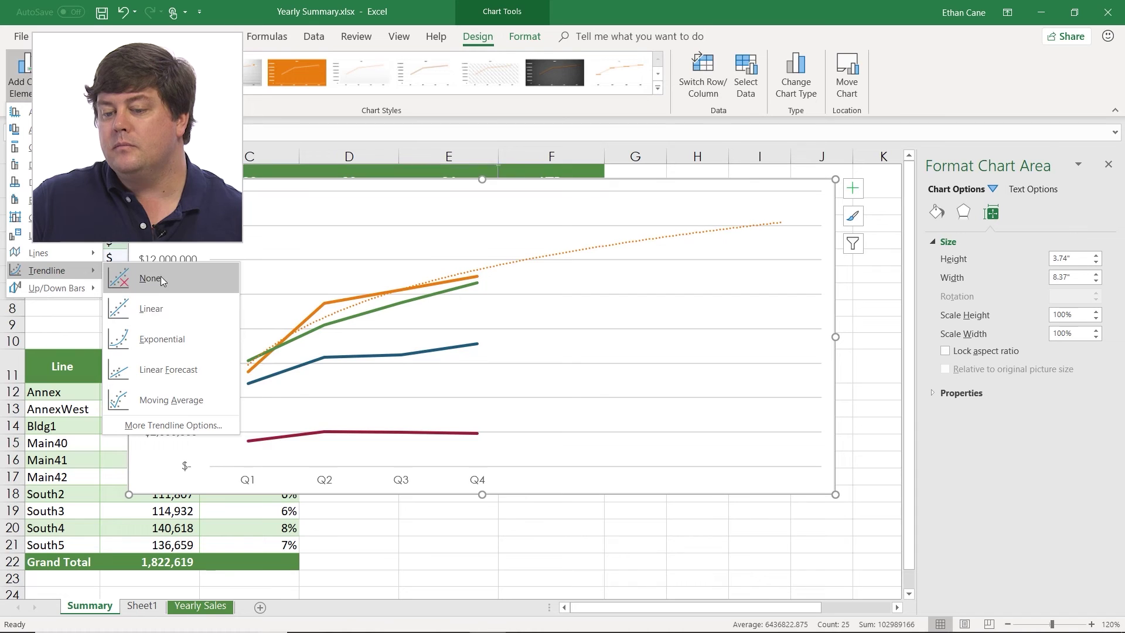
{"action": "left_click", "coordinate": [151, 313]}
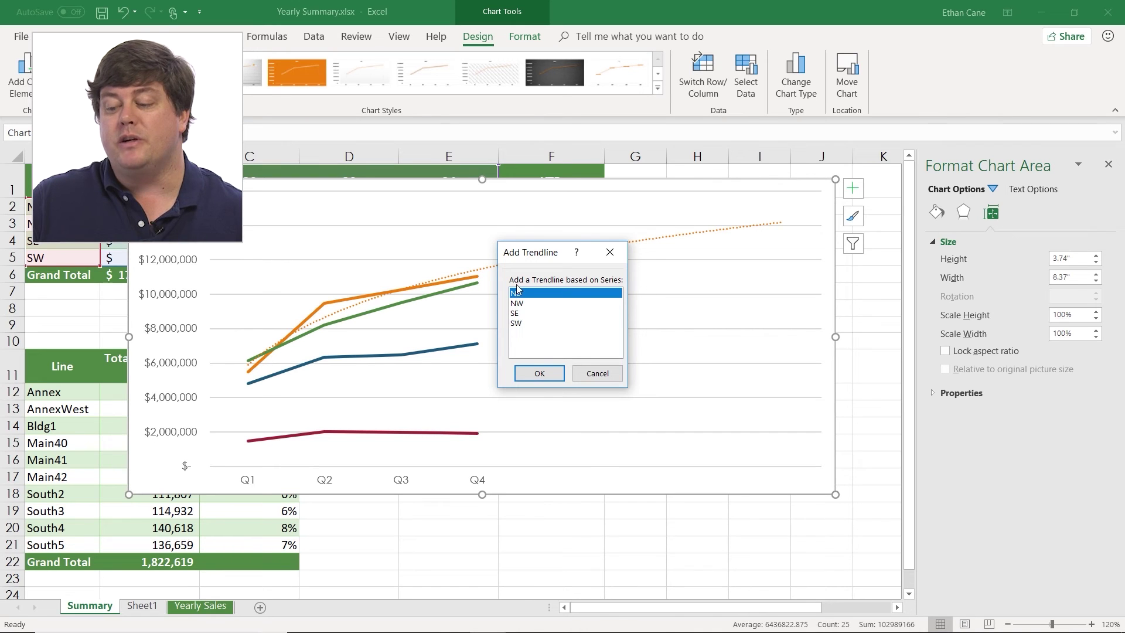
{"action": "left_click_drag", "start_coordinate": [515, 327], "coordinate": [515, 286]}
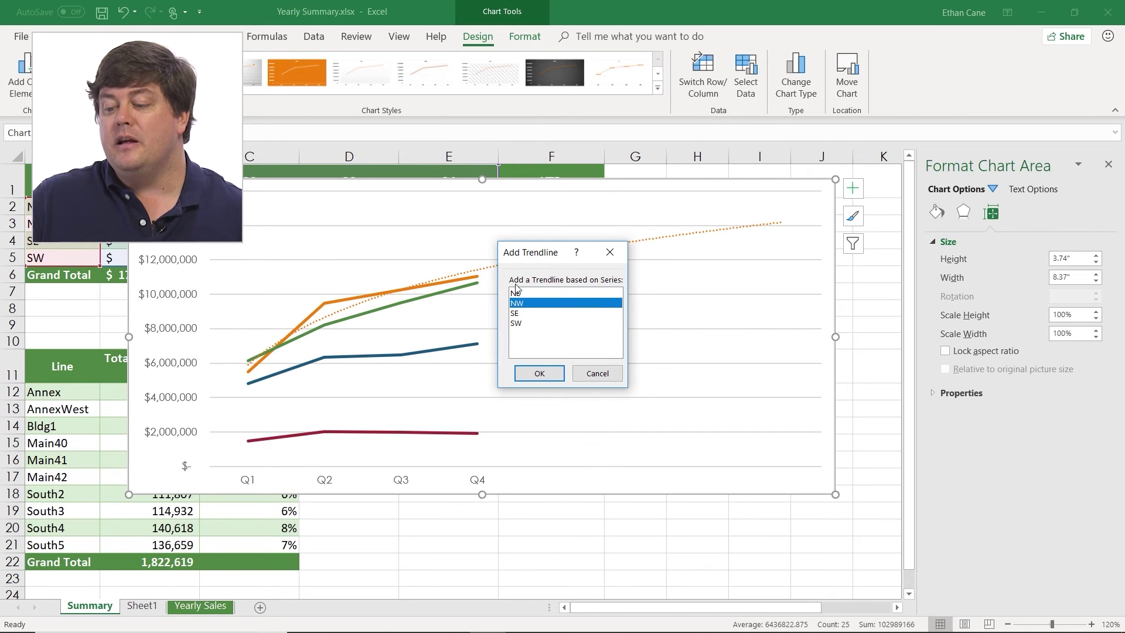
{"action": "left_click", "coordinate": [532, 373]}
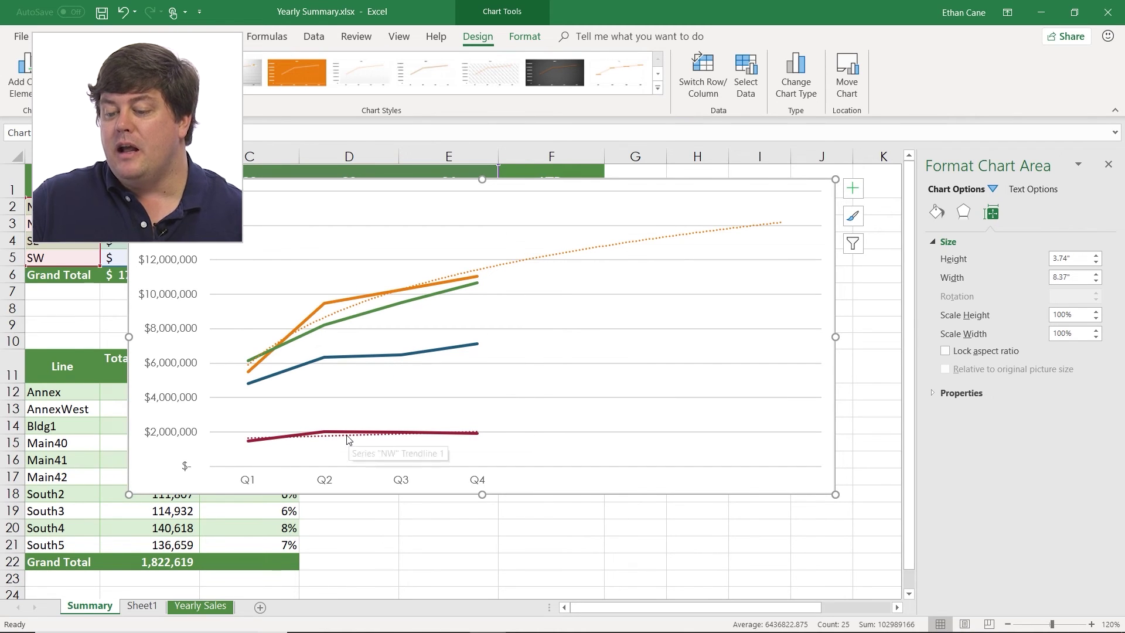
{"action": "left_click", "coordinate": [352, 436]}
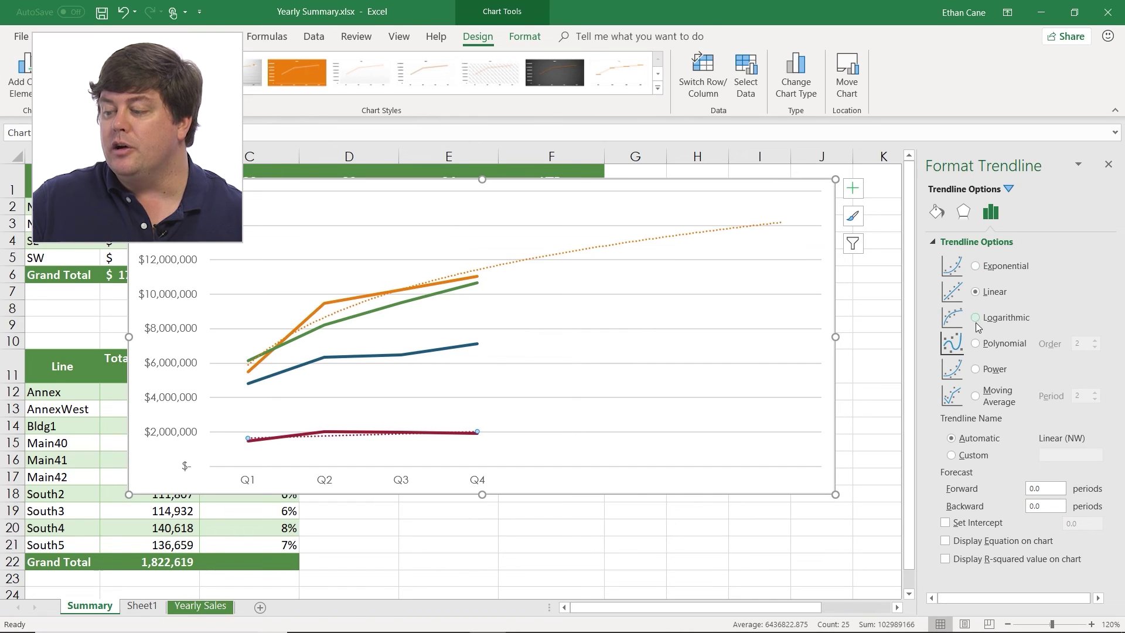
Step: Make the NW trendline Logarithmic, forecasting 4 periods forward
{"action": "left_click", "coordinate": [975, 318]}
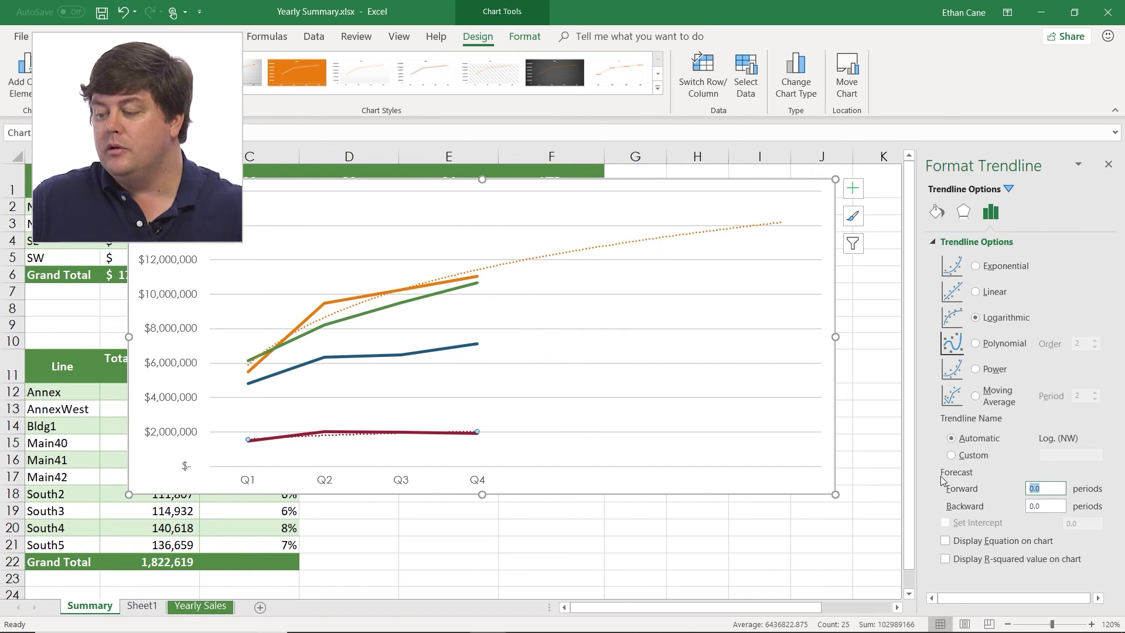
{"action": "type", "text": "4"}
{"action": "left_click", "coordinate": [1055, 505]}
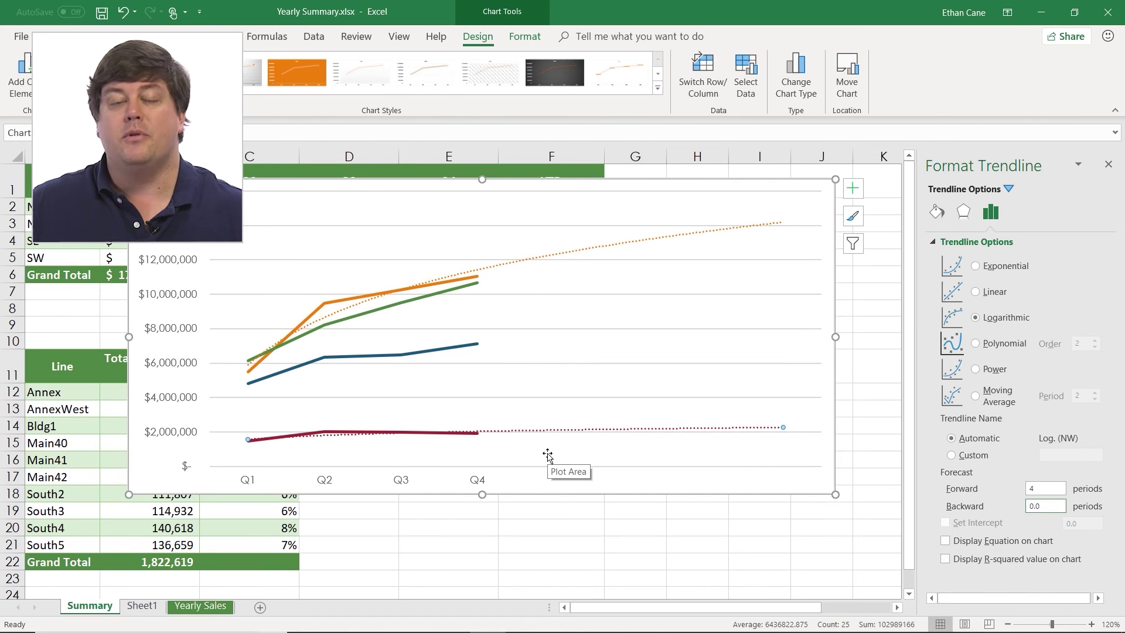